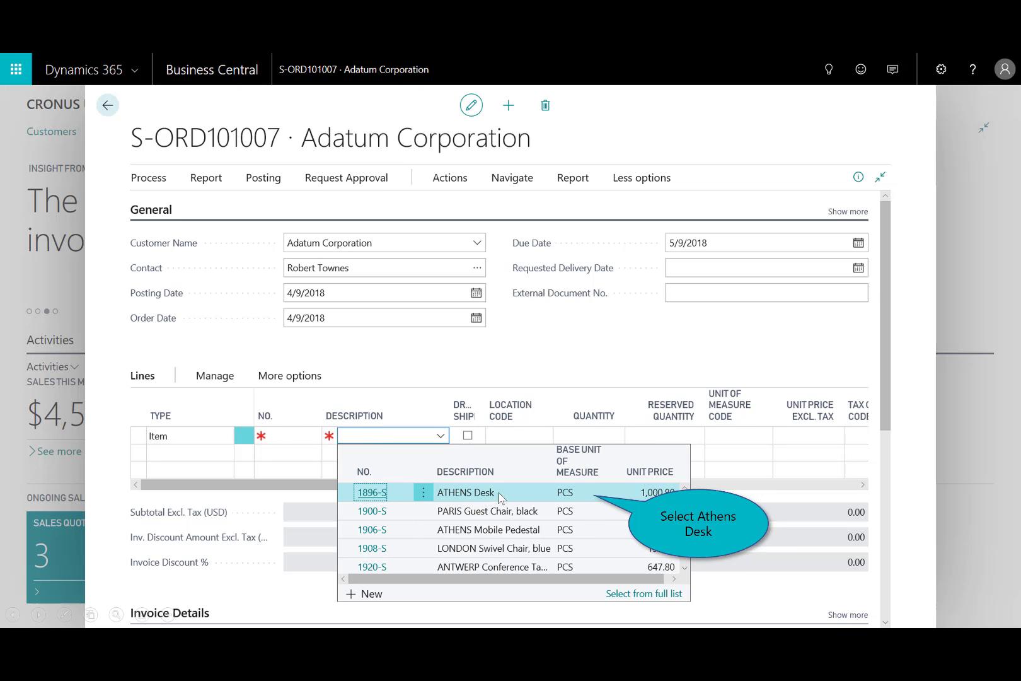
Complete the sales order line with the ATHENS Desk item, drop shipment enabled and quantity 1, and close the order.
click(499, 492)
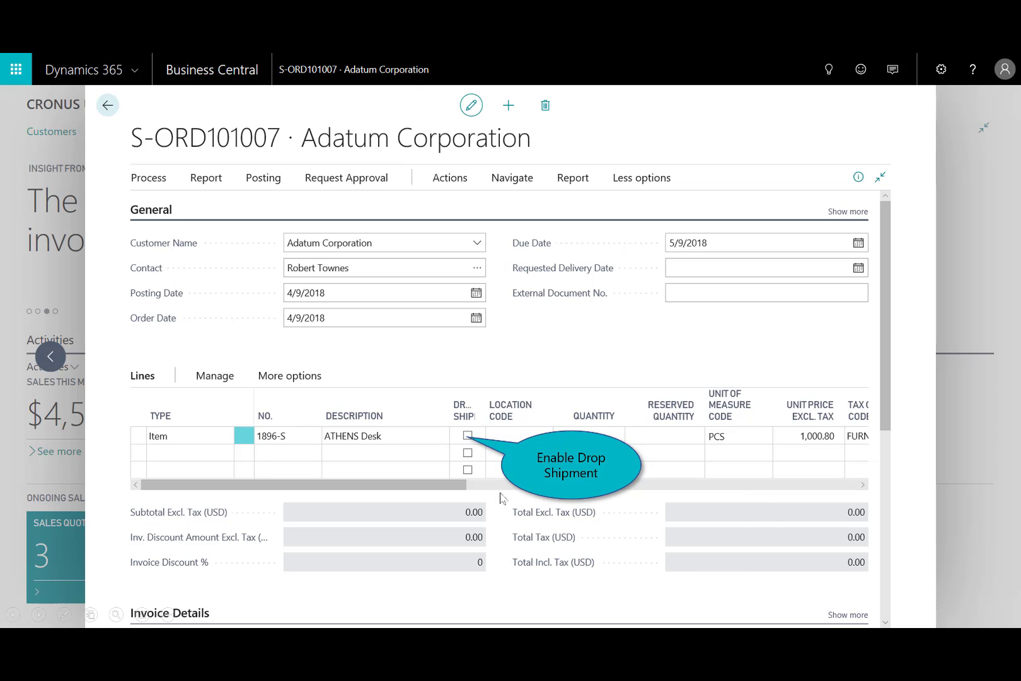
click(468, 435)
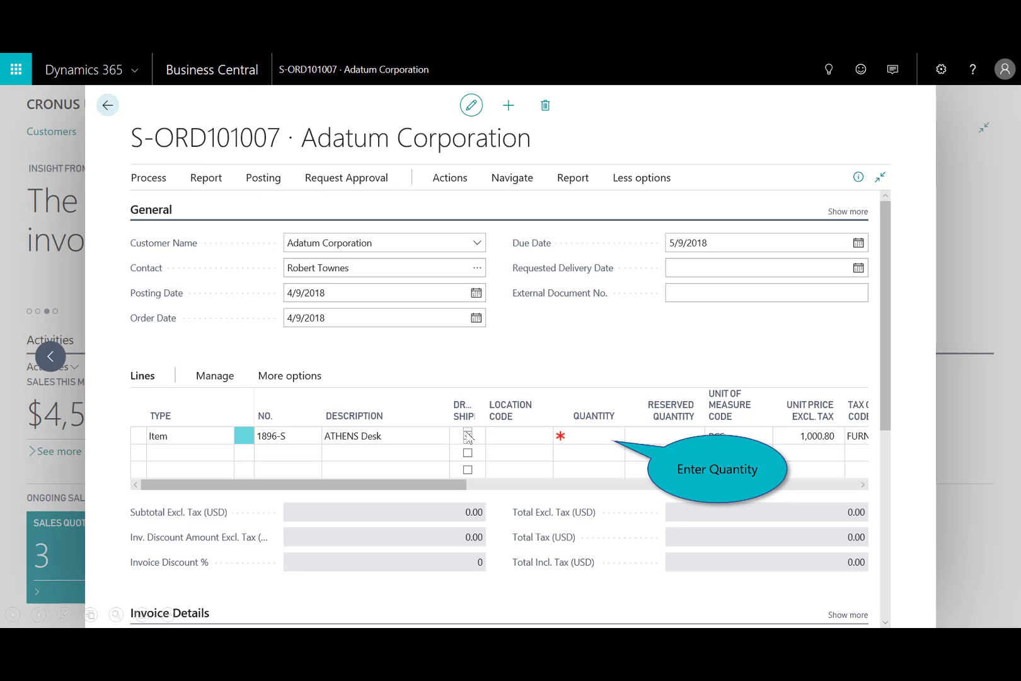
click(586, 441)
text(1)
key(Tab)
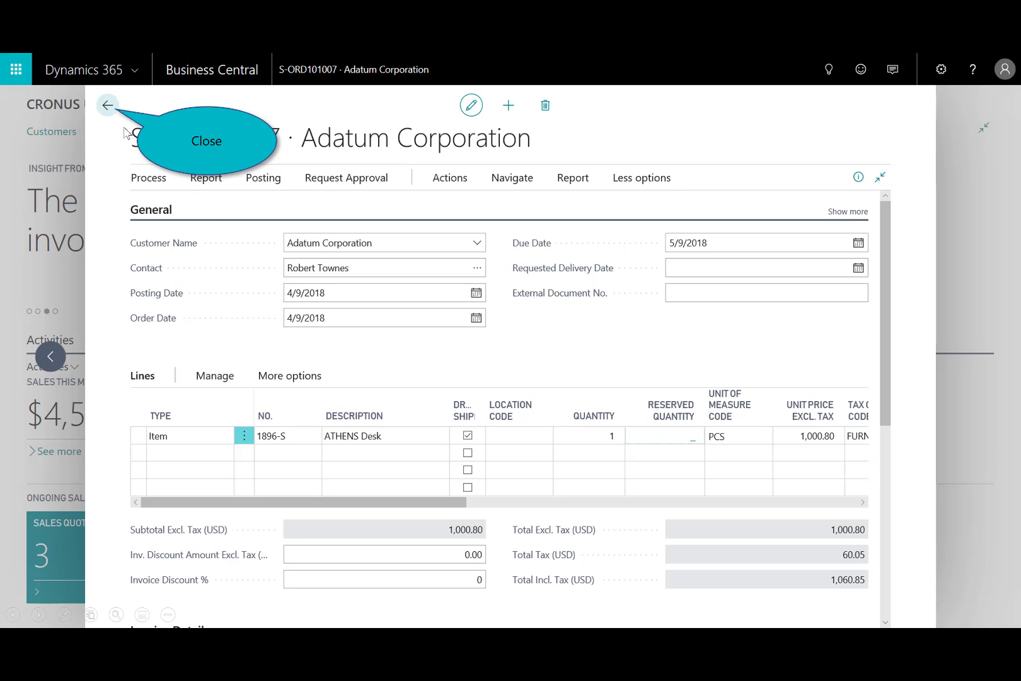
click(106, 110)
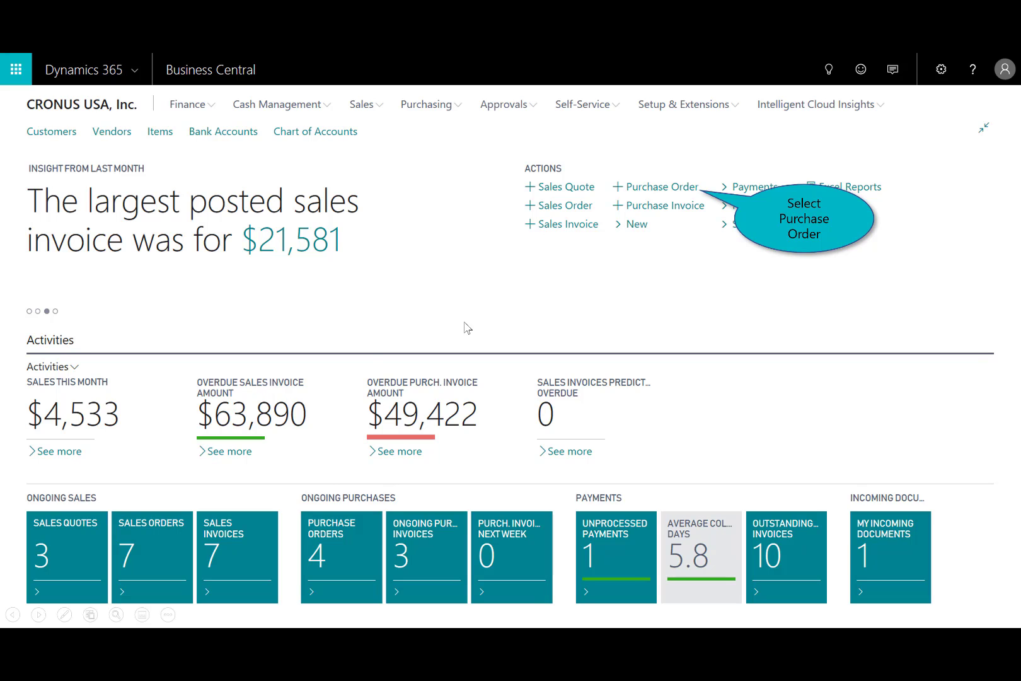
Create a purchase order for the vendor Fabrikam, Inc. and fill in the vendor invoice number.
click(678, 191)
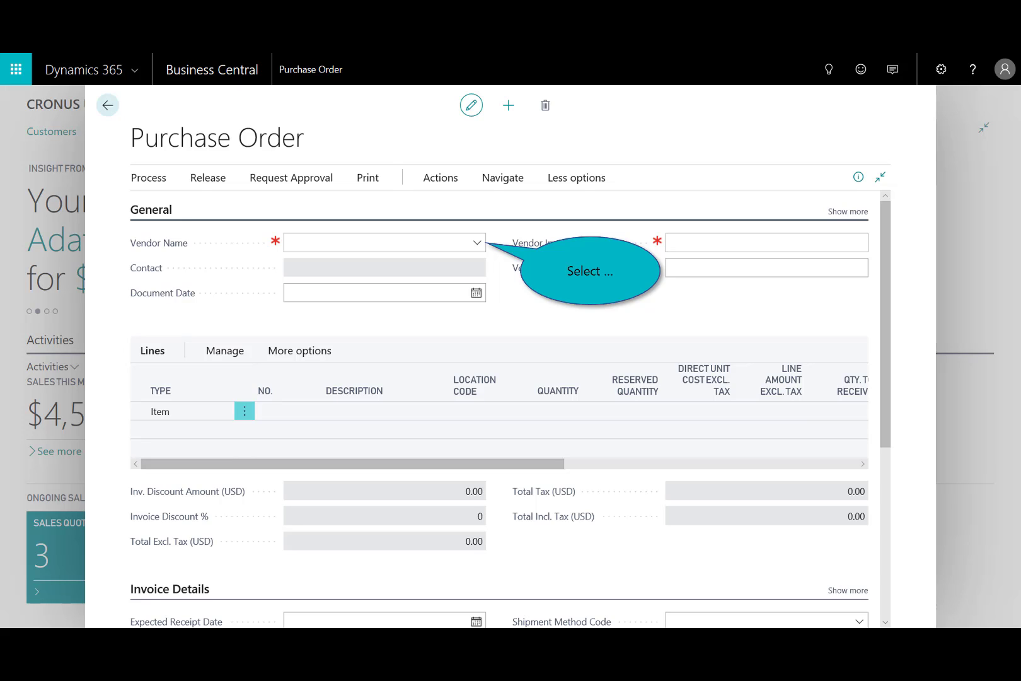
click(477, 242)
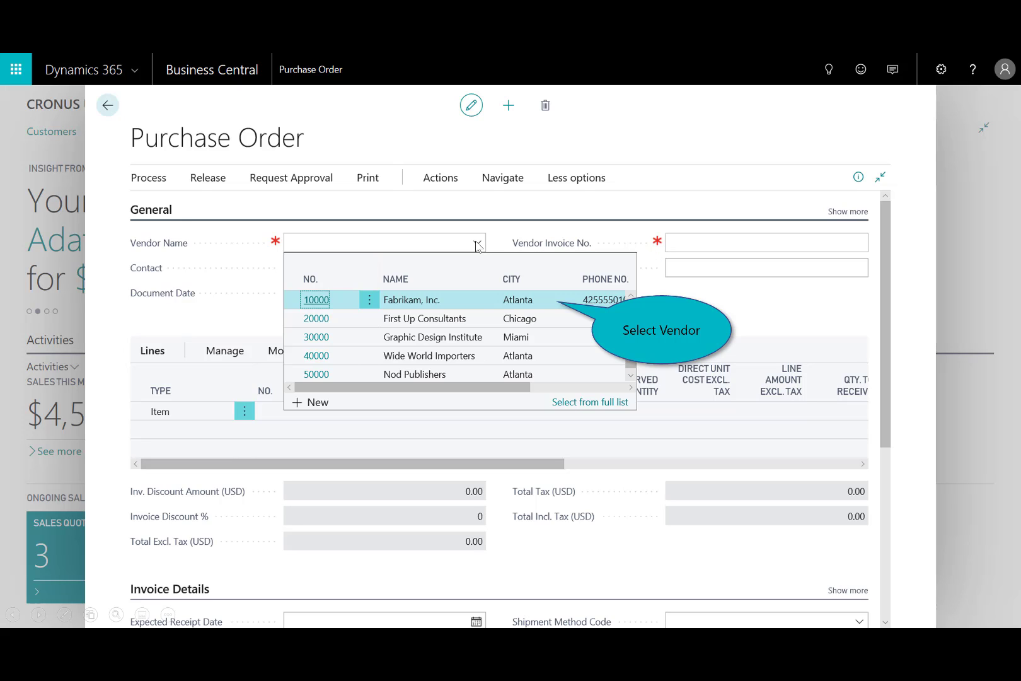
click(501, 307)
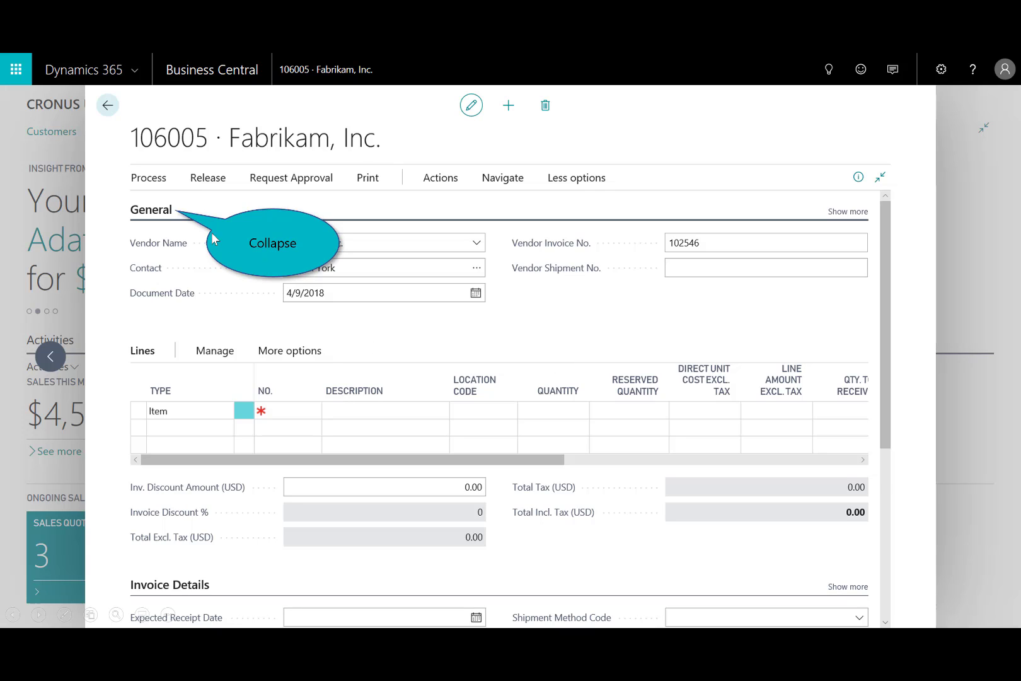
Collapse the purchase order's General section and set Ship-to to Customer Address for Adatum Corporation.
click(151, 212)
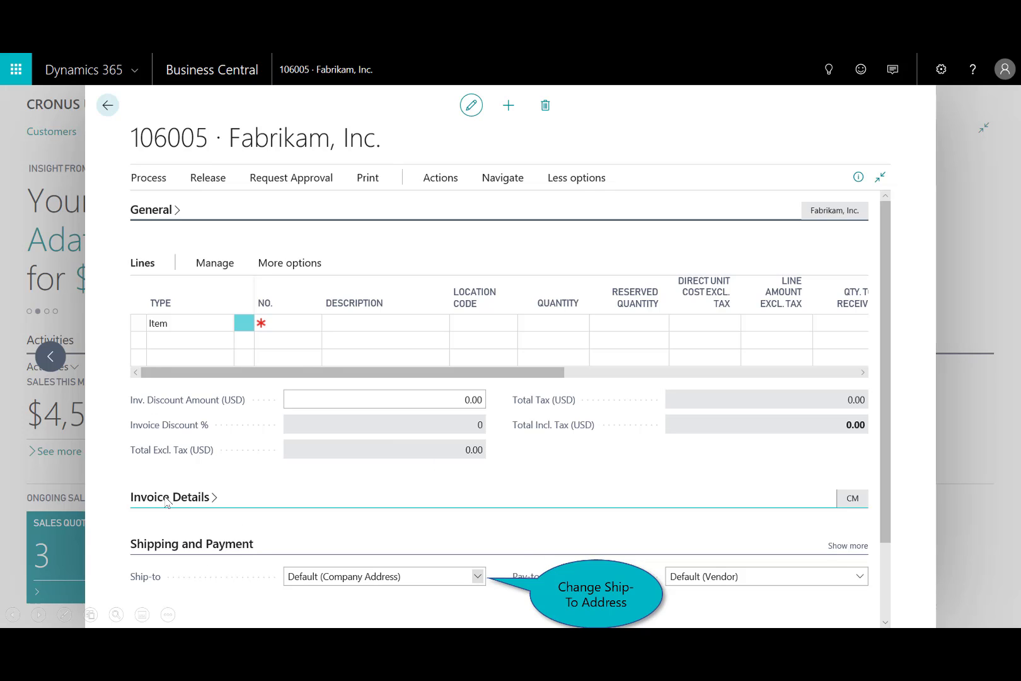
click(477, 577)
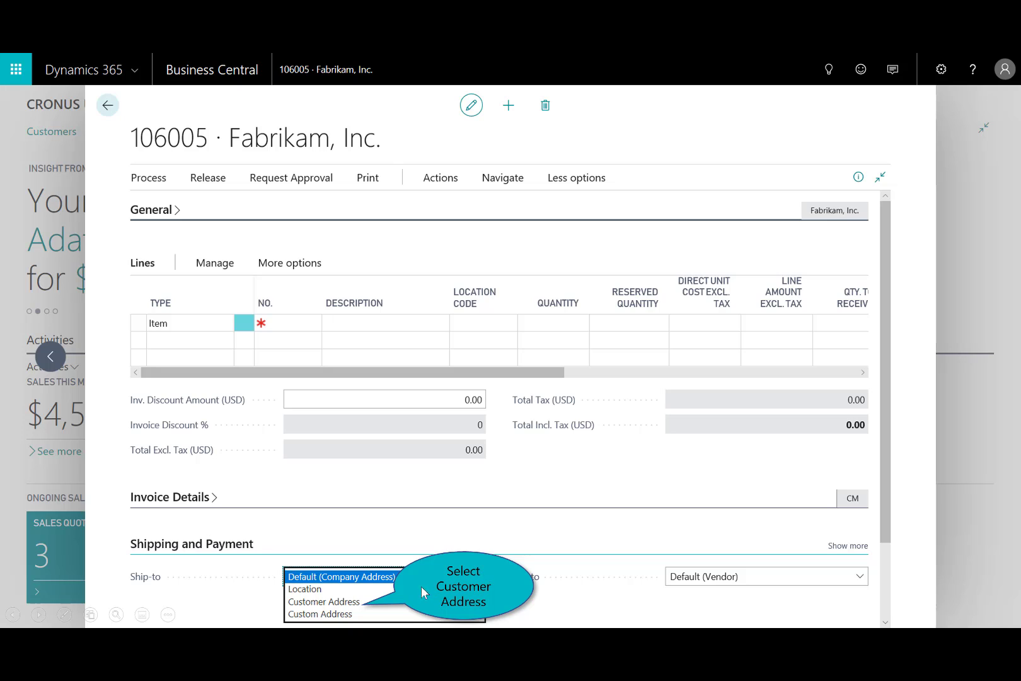
click(344, 603)
click(476, 601)
click(460, 489)
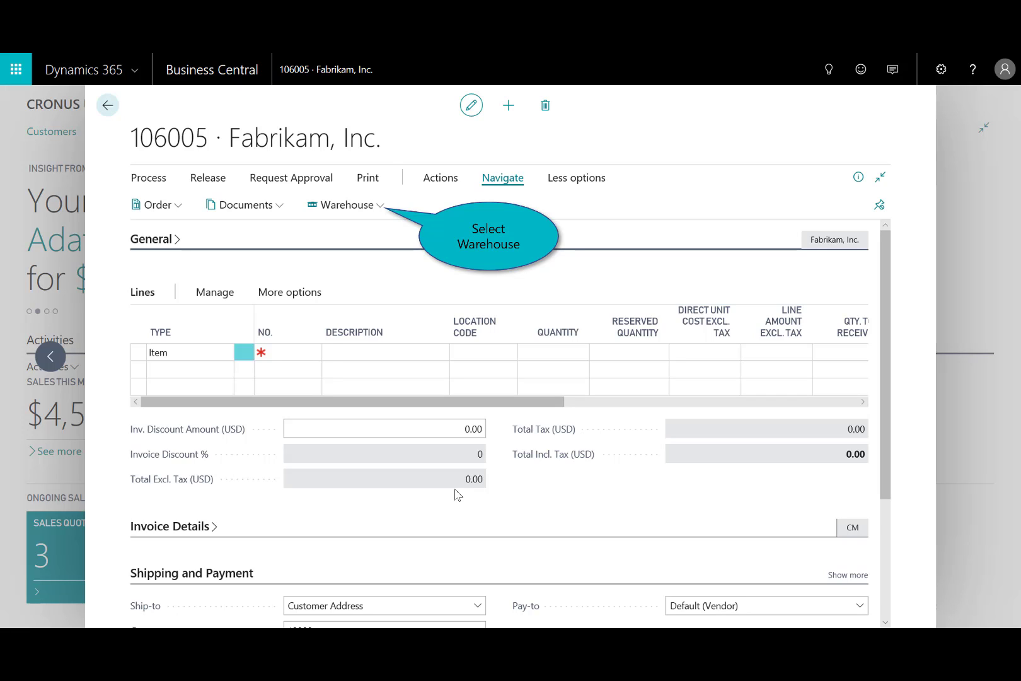
Get Adatum Corporation's drop shipment sales order dated 4/9/2018, the last one listed, into the purchase order.
click(380, 211)
mouse_move(382, 282)
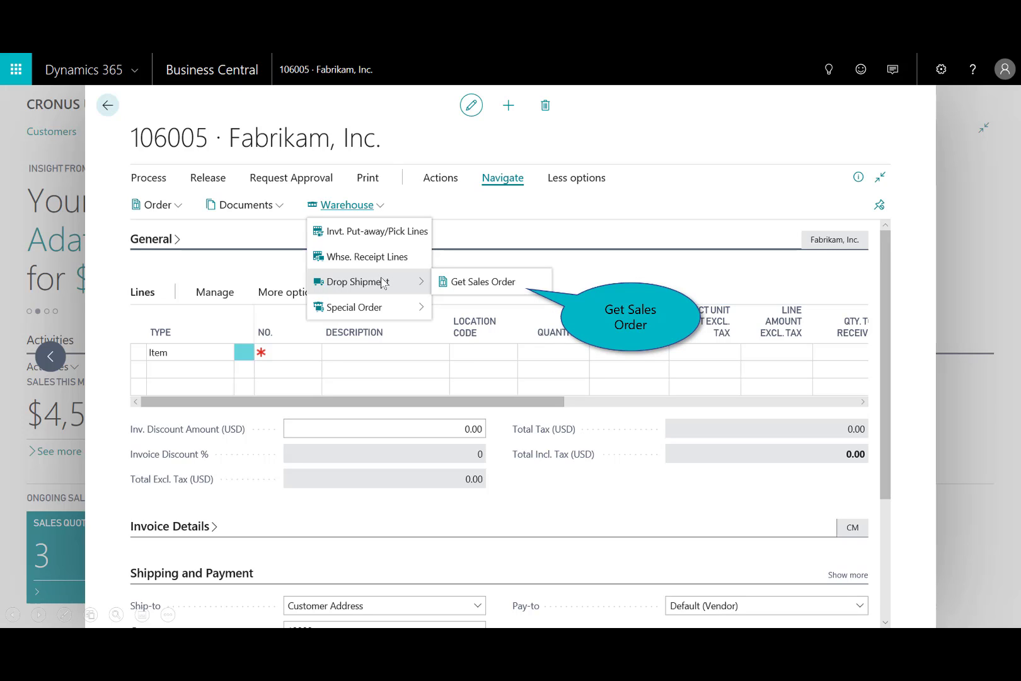
click(483, 284)
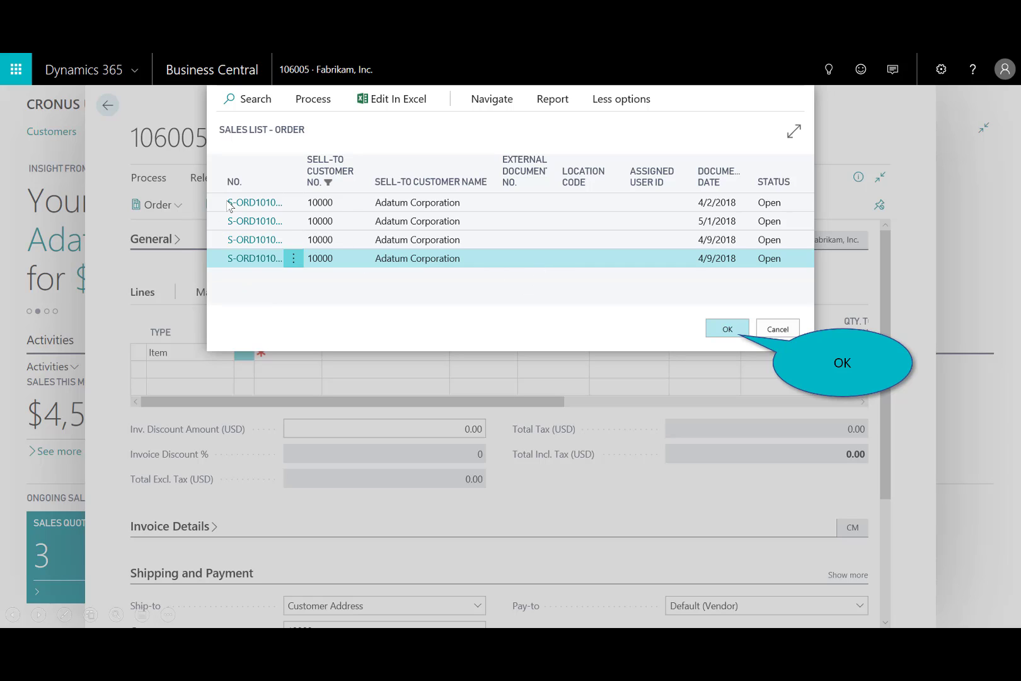
click(729, 331)
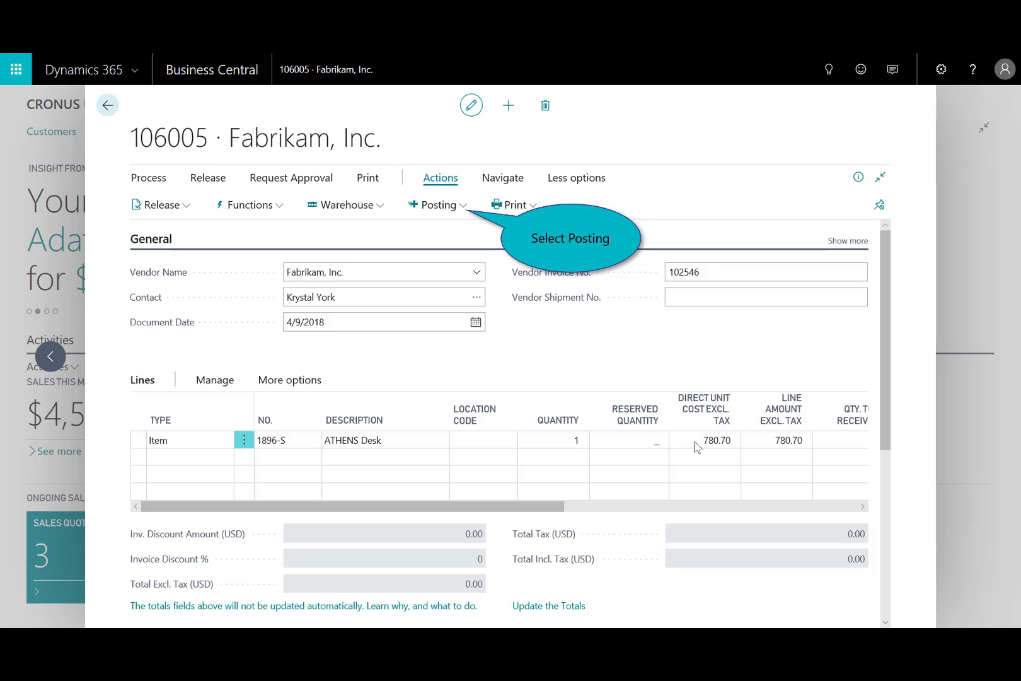
Post the Fabrikam, Inc. purchase order with the Receive option, and view and close its print preview.
click(433, 205)
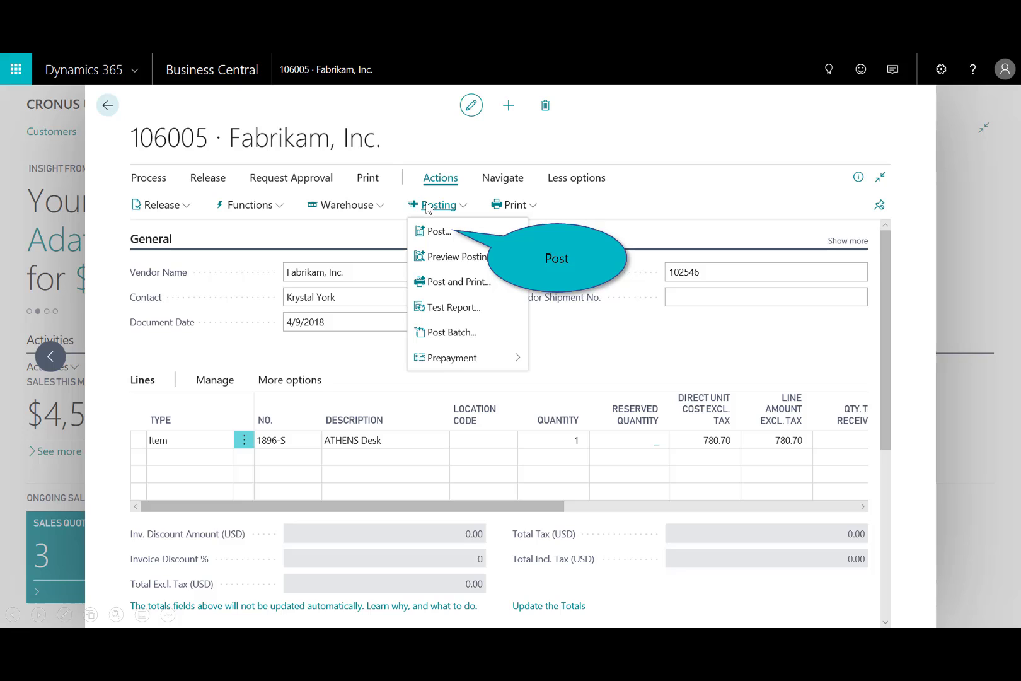
click(440, 231)
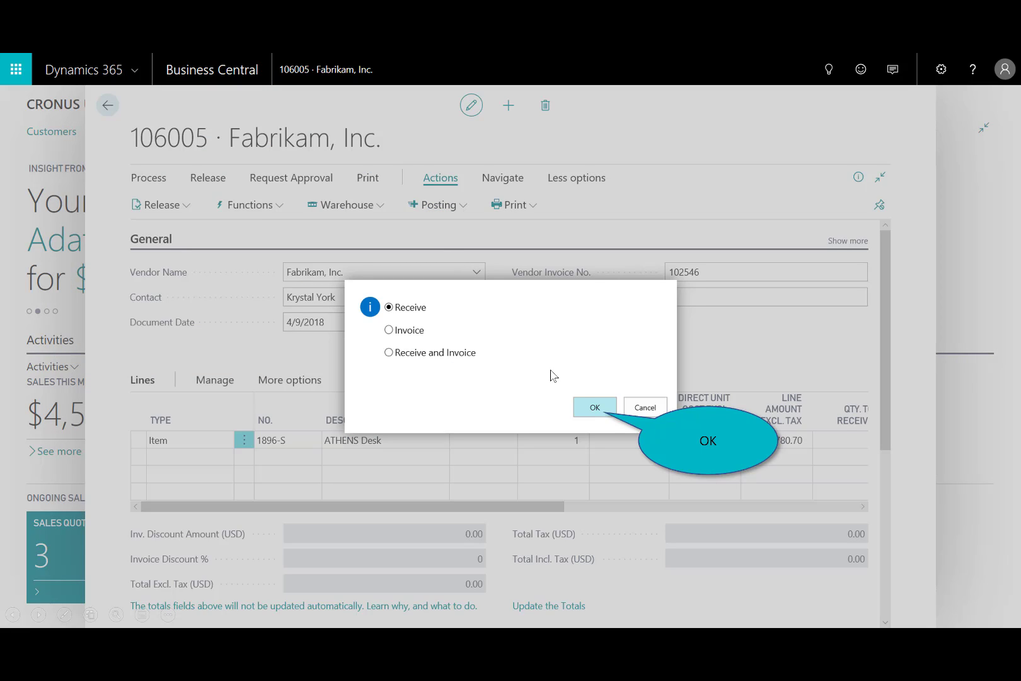
click(596, 417)
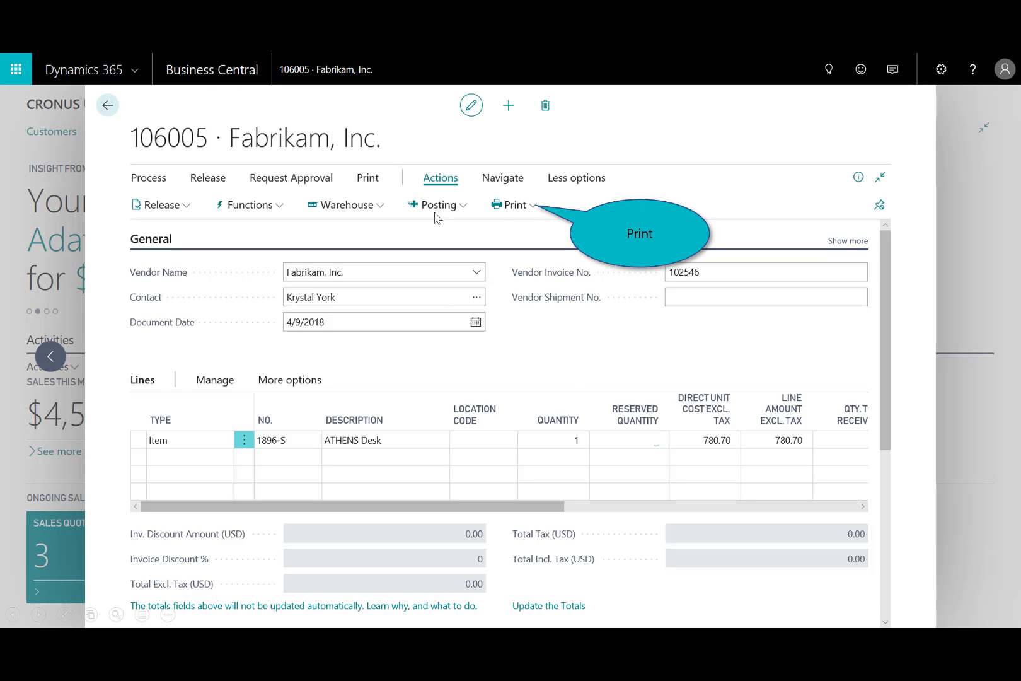
click(506, 205)
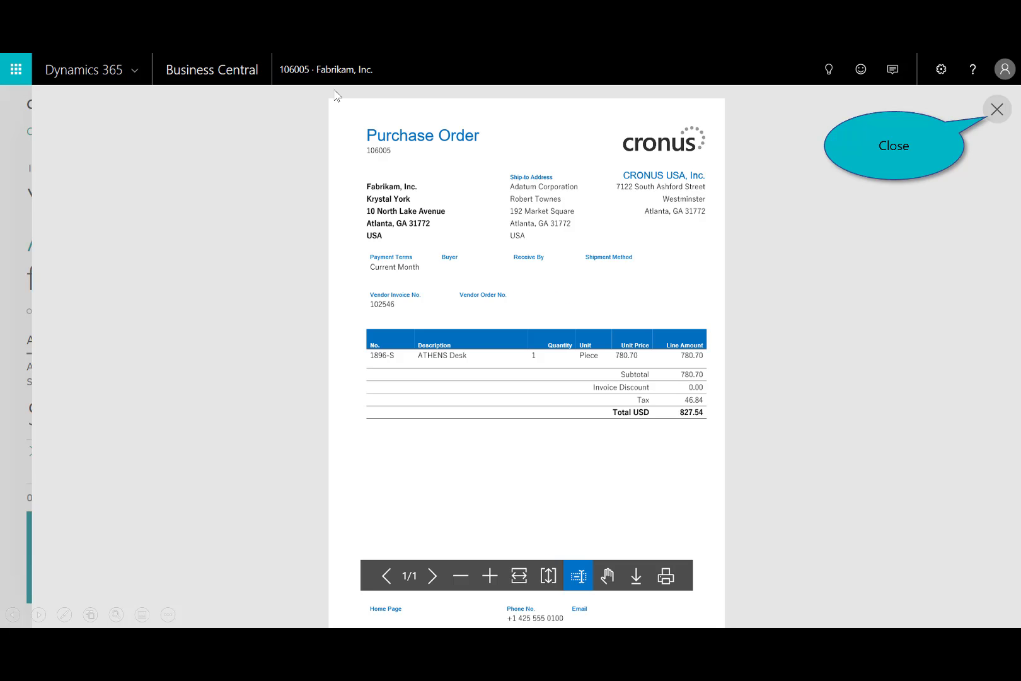
click(998, 110)
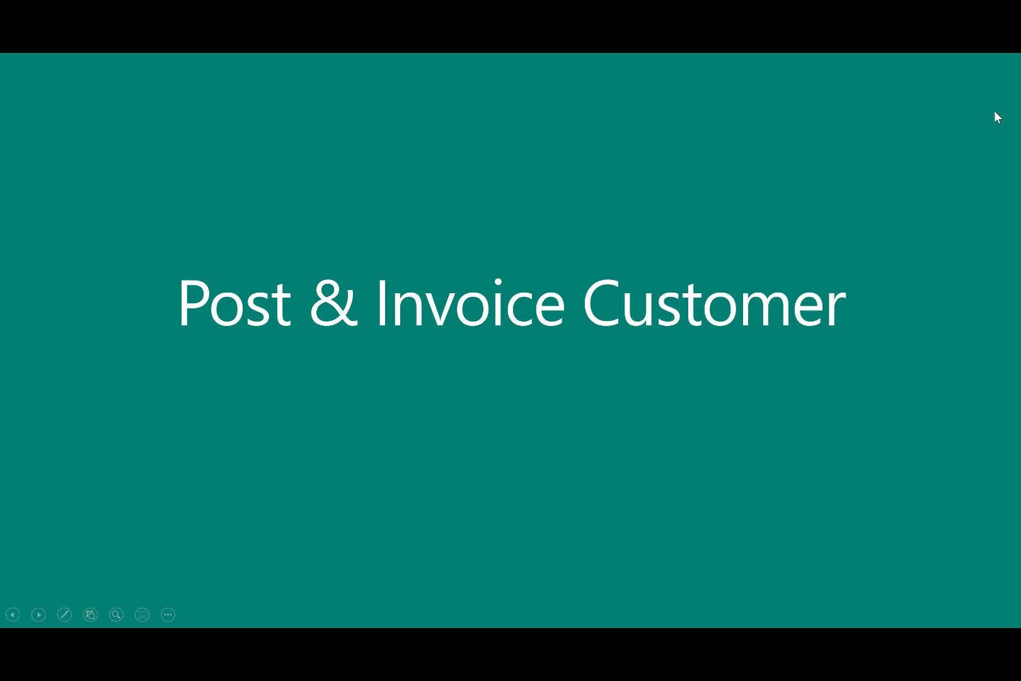
click(994, 111)
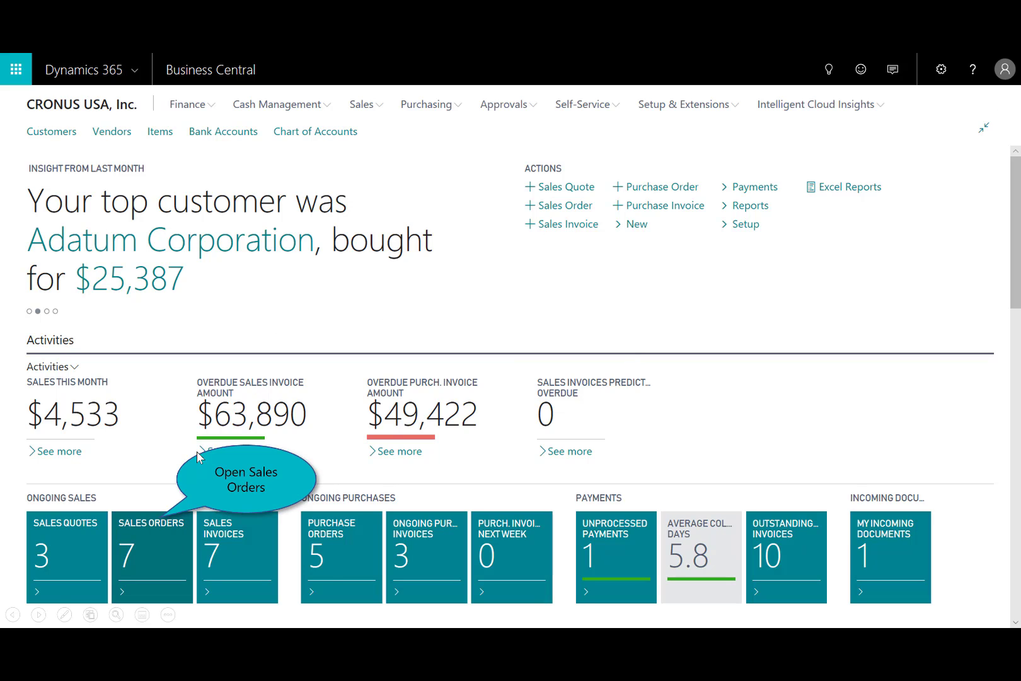
Open Adatum Corporation's released sales order, check the line's shipped quantity, and run Predict Payment.
click(139, 544)
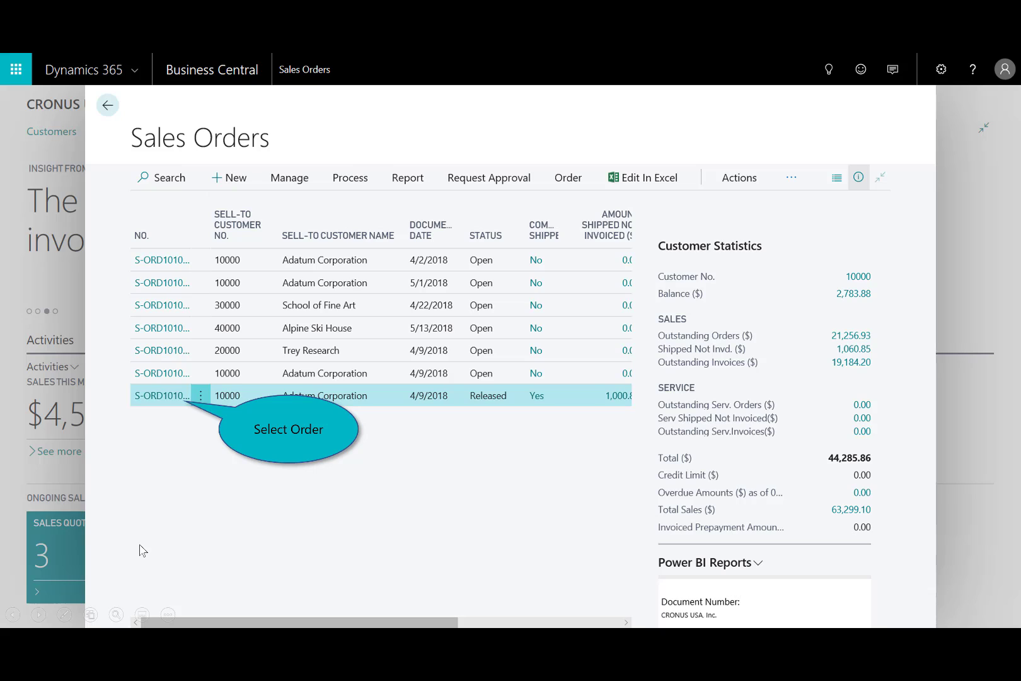
click(183, 397)
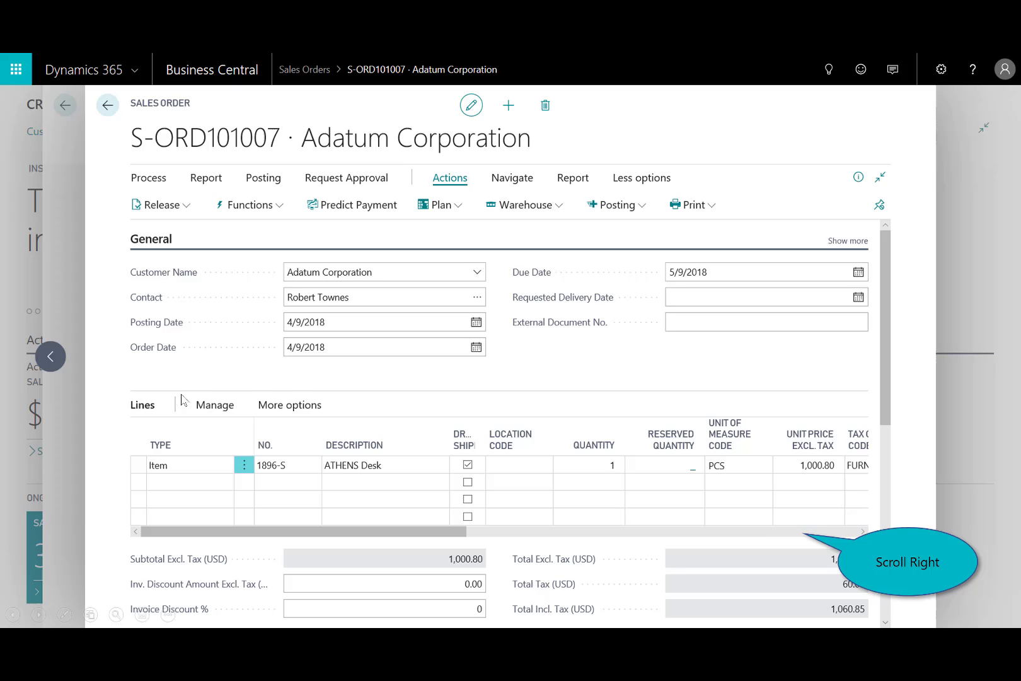
click(638, 532)
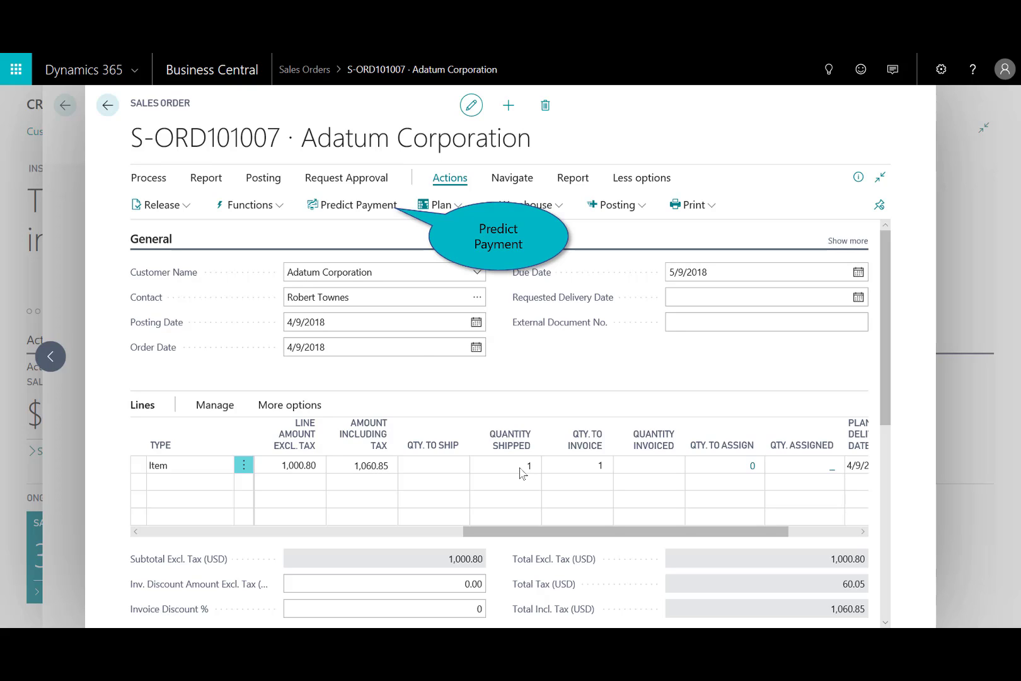
click(358, 206)
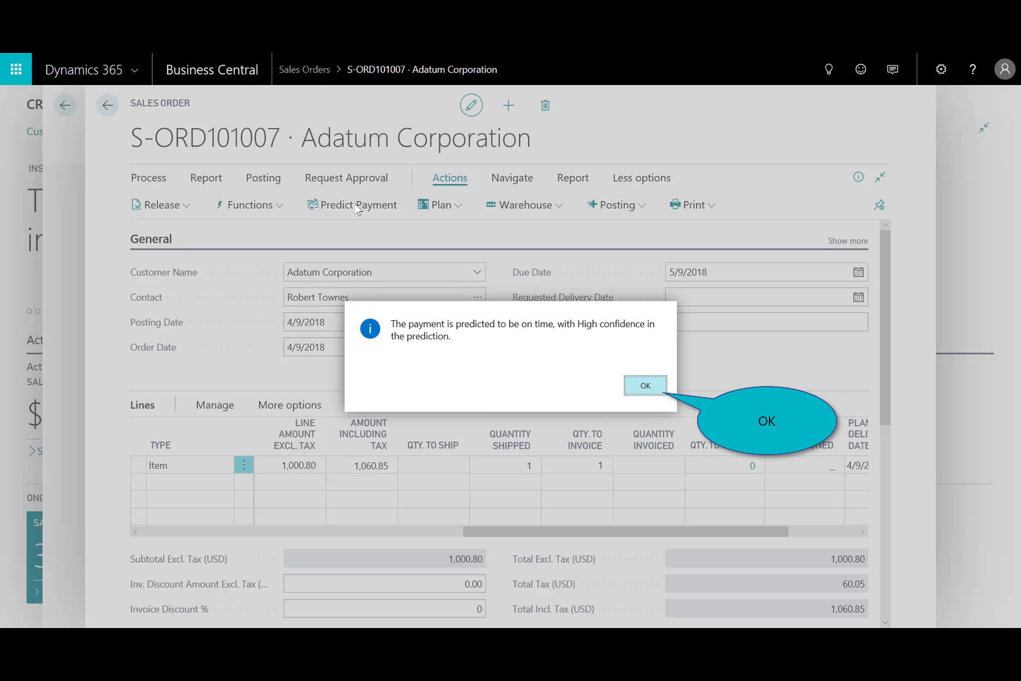
click(640, 386)
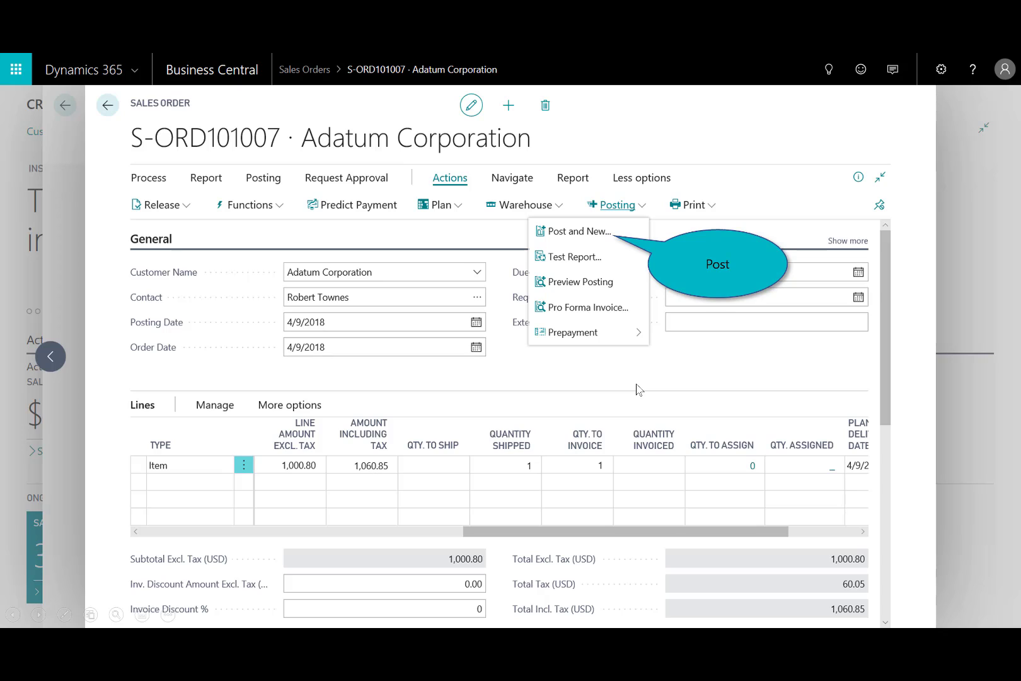
Post the sales order using Post and New with the Invoice option, and close the customer invoice preview.
click(588, 233)
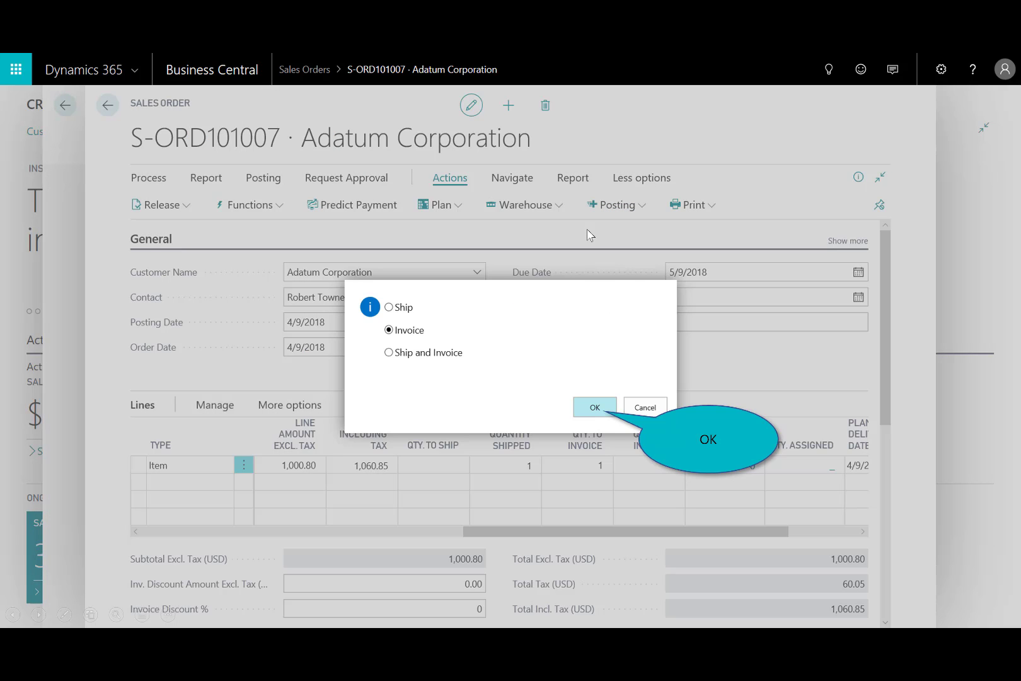
click(595, 407)
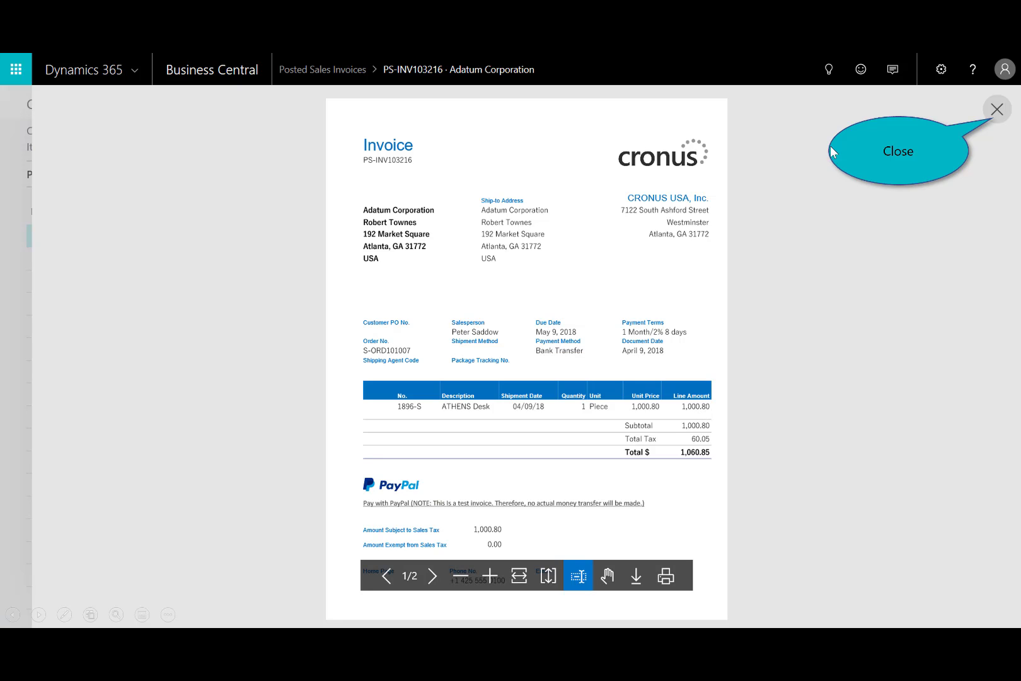
click(995, 109)
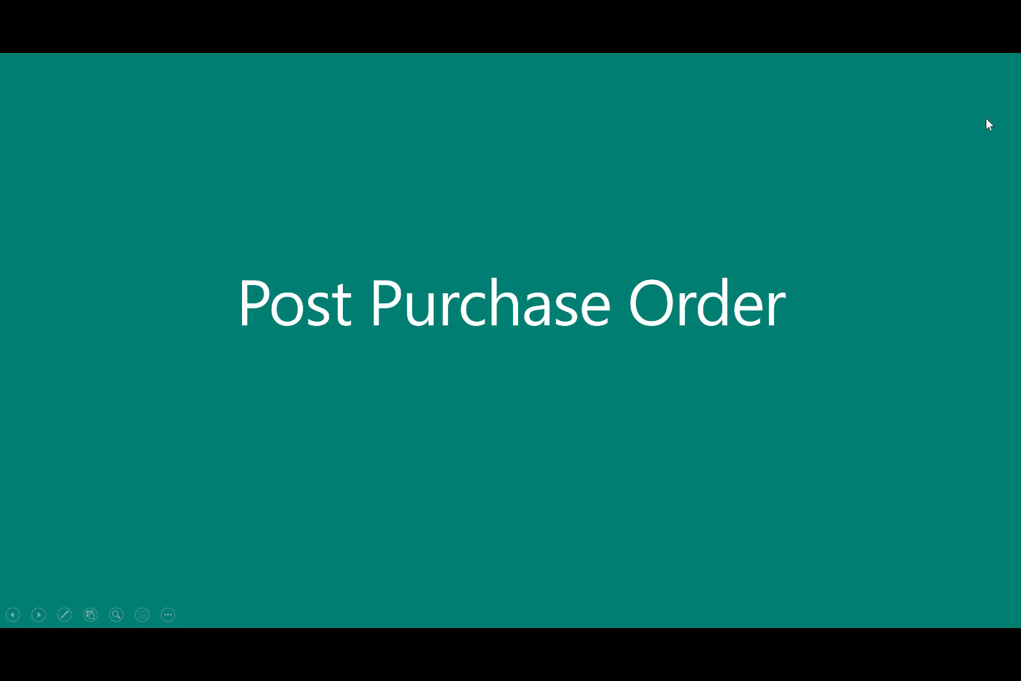
click(987, 118)
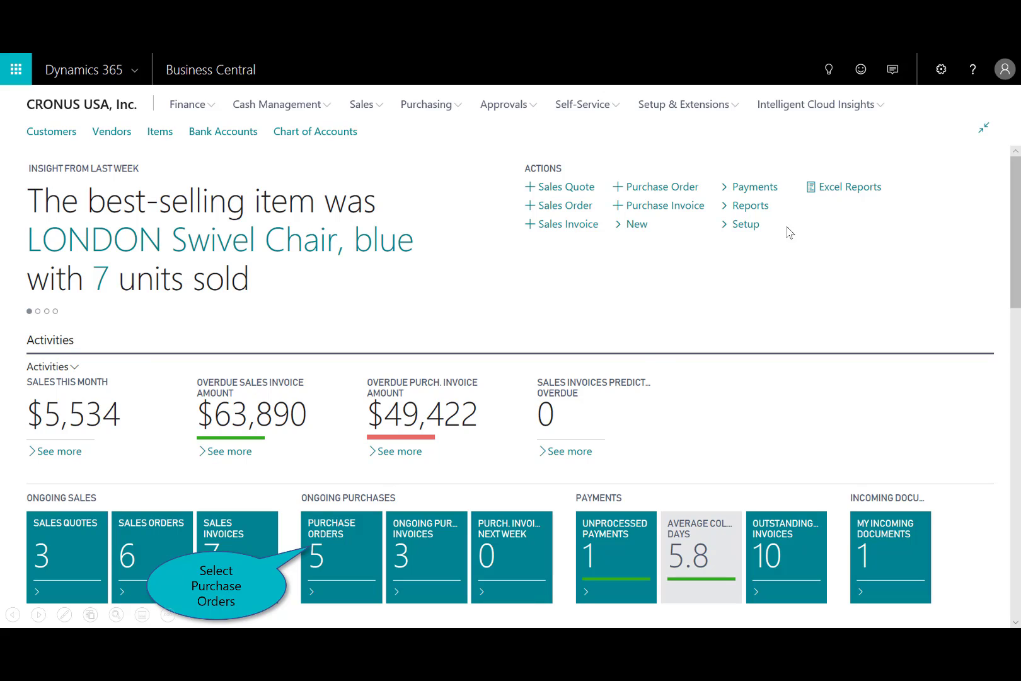
Post the Fabrikam, Inc. purchase order dated 4/9/2018 from the purchase orders list as Invoice, and close the list.
click(337, 546)
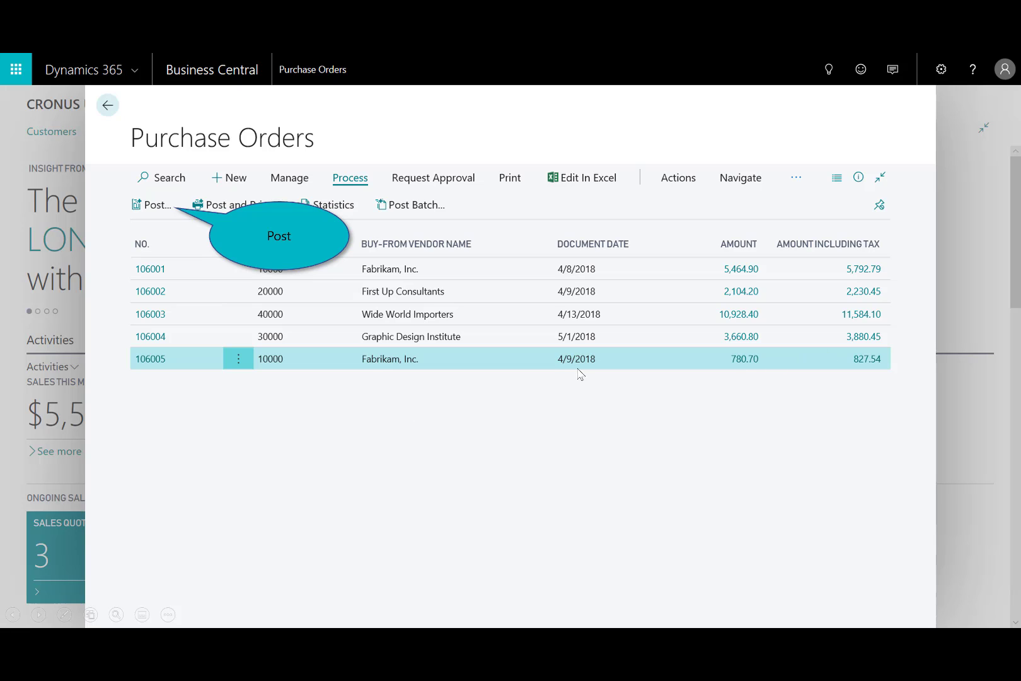
click(156, 205)
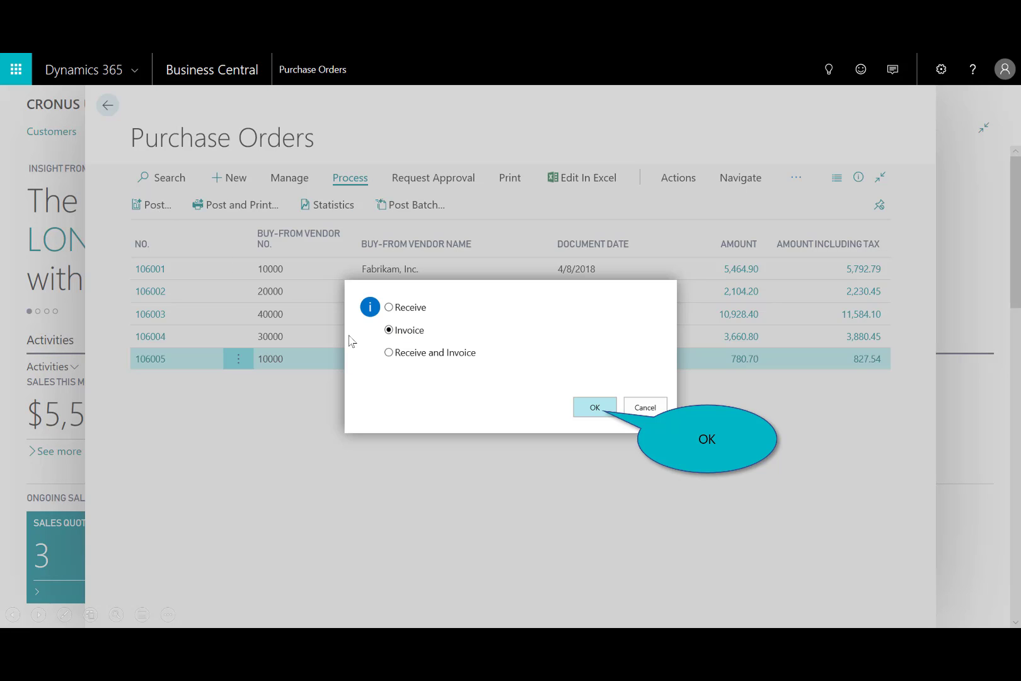
click(595, 409)
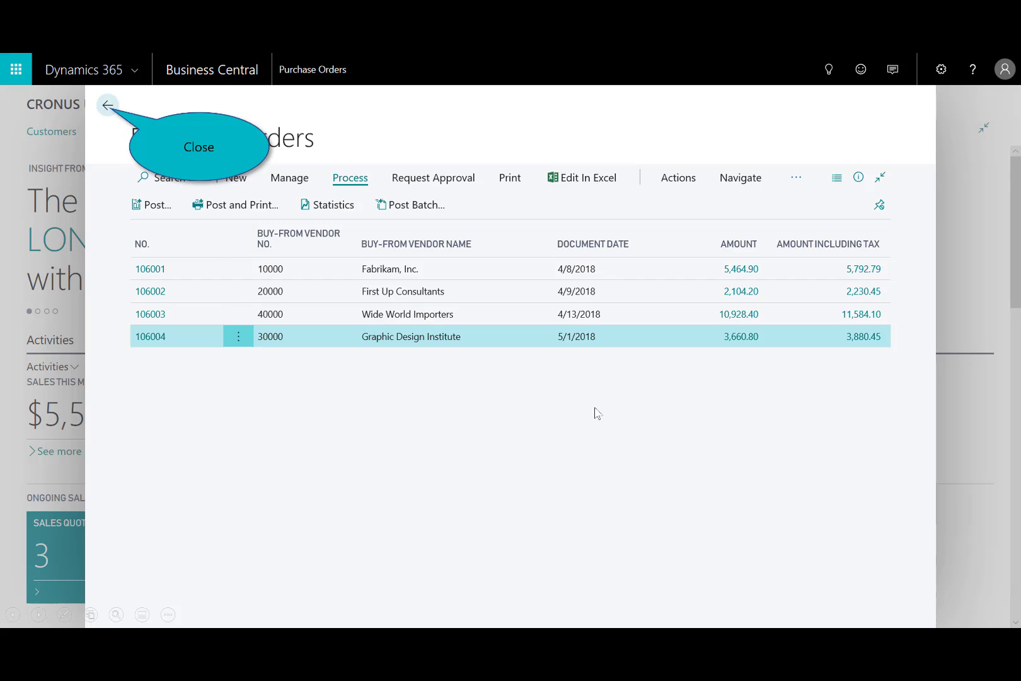
click(108, 106)
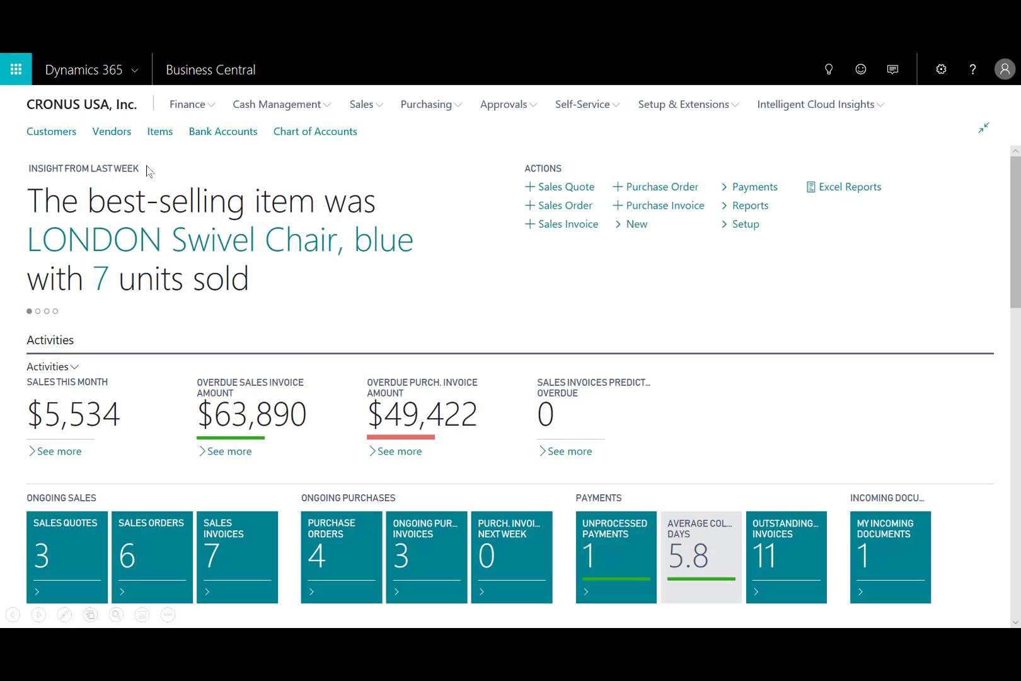